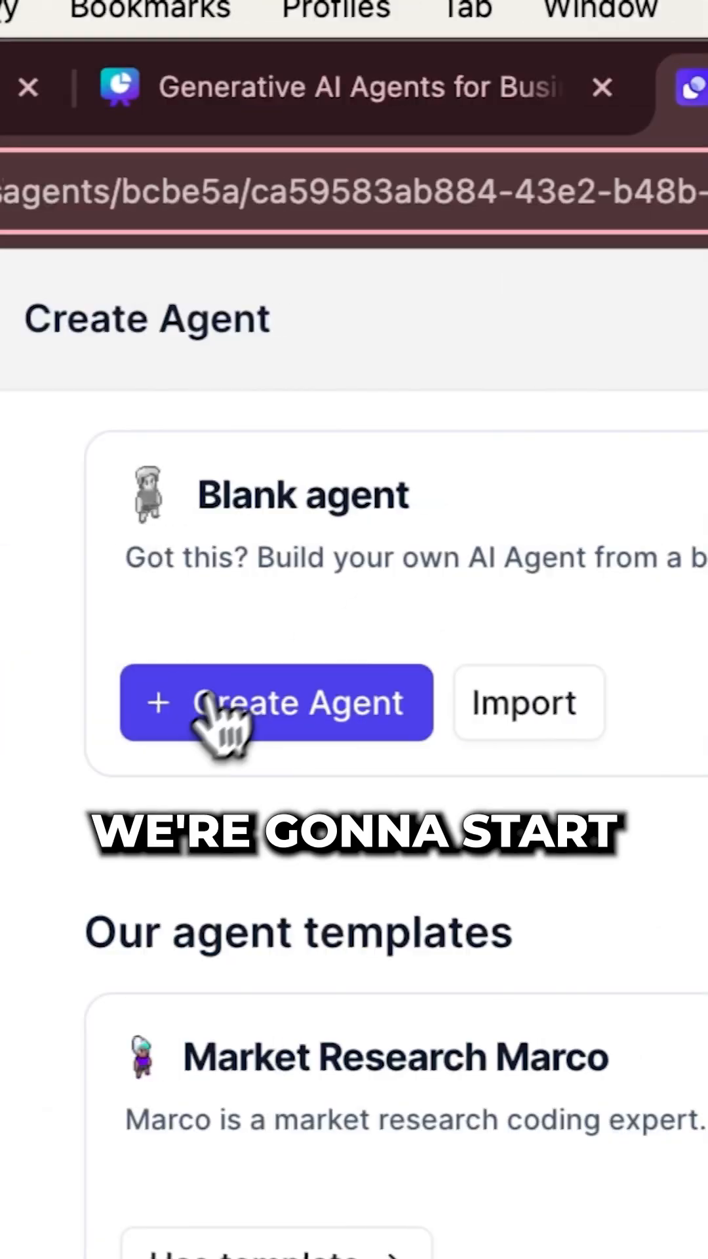
Create a new blank agent and start naming it Jenny
{"action": "left_click", "coordinate": [263, 733]}
{"action": "left_click", "coordinate": [262, 748]}
{"action": "type", "text": "Jenn"}
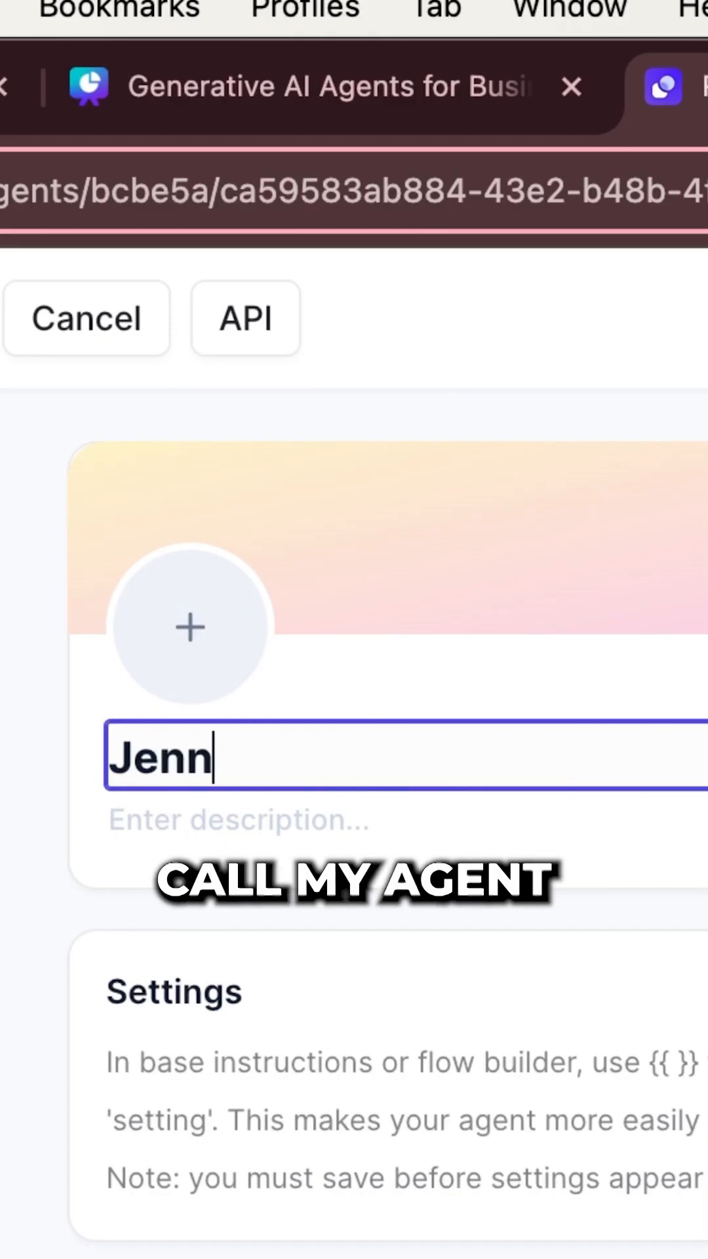
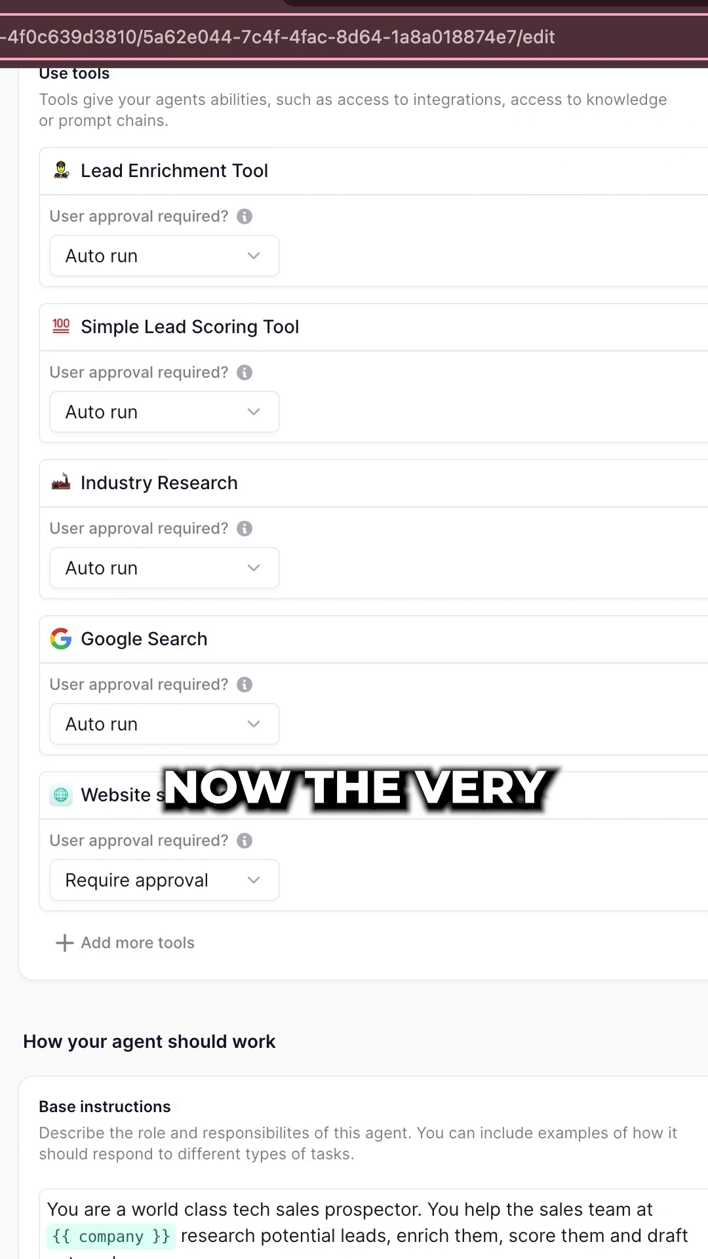
{"action": "scroll", "coordinate": [354, 630], "scroll_direction": "down", "scroll_amount": 3}
{"action": "scroll", "coordinate": [354, 630], "scroll_direction": "down", "scroll_amount": 3}
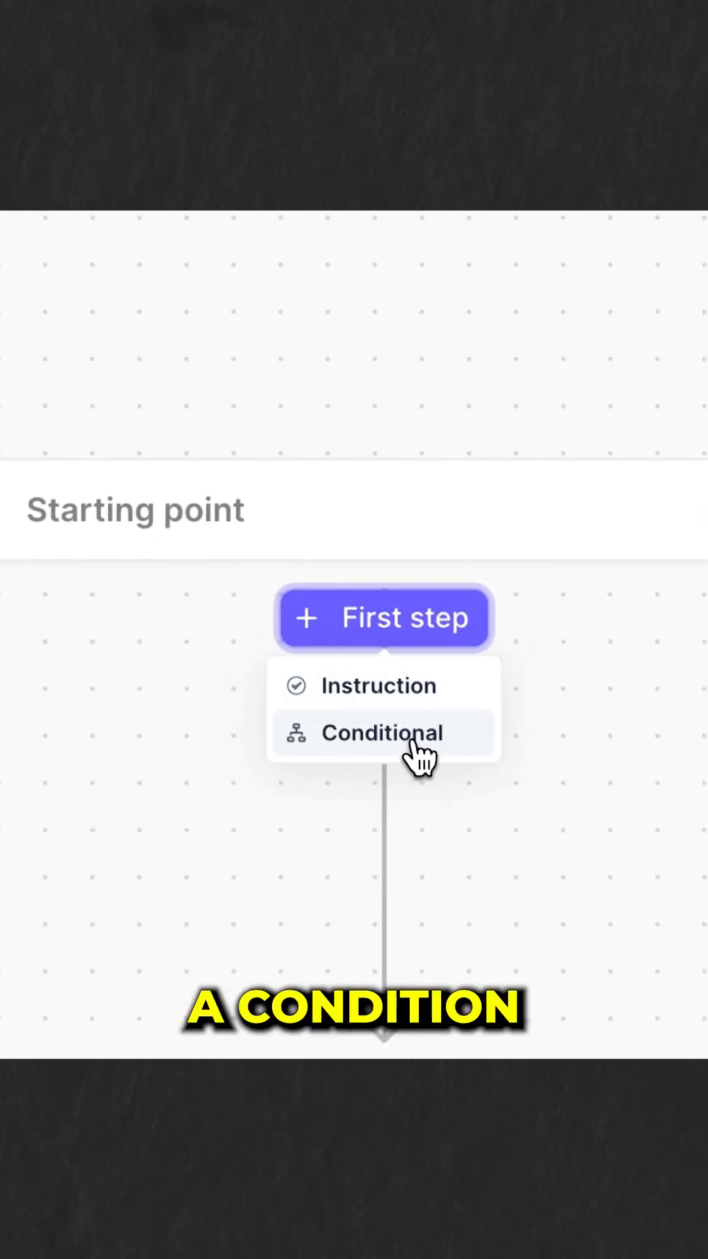
Start the workflow with a Conditional first step checking prospect email, name and company were received
{"action": "left_click", "coordinate": [408, 735]}
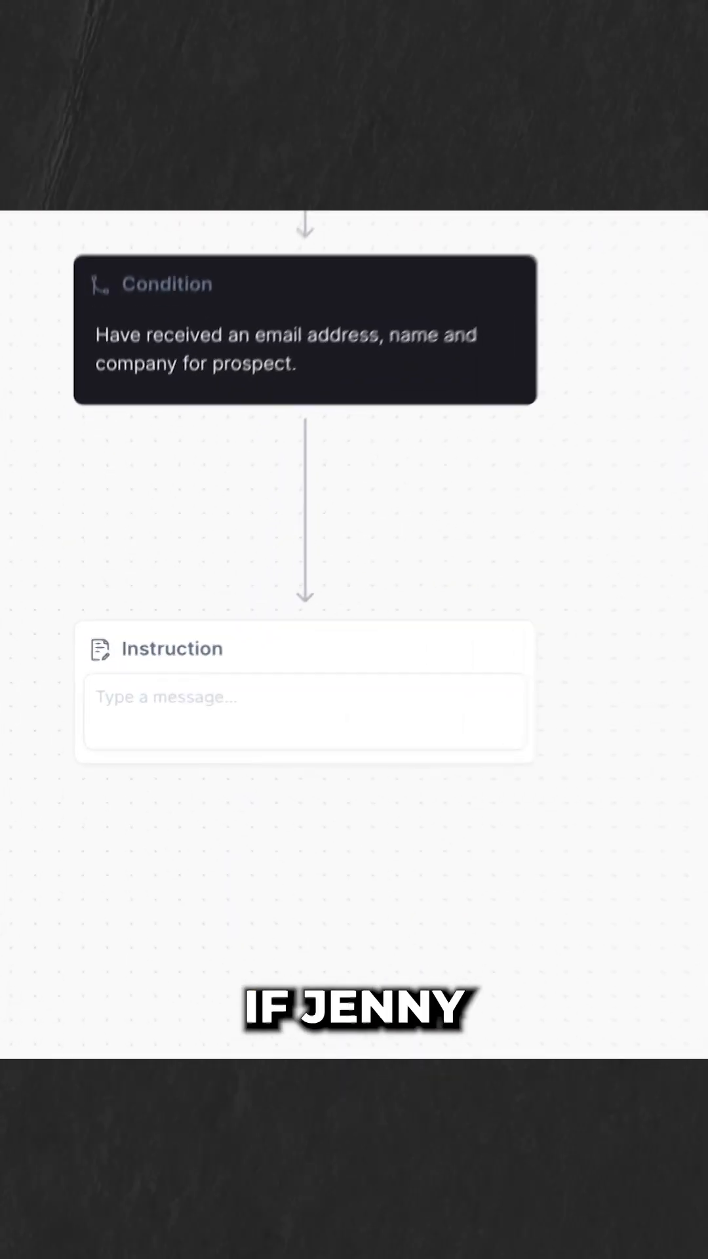
Write instructions labelling the task Enriched, scoring with Simple Lead Scoring Tool and labelling it Scored, then add another step
{"action": "left_click", "coordinate": [309, 691]}
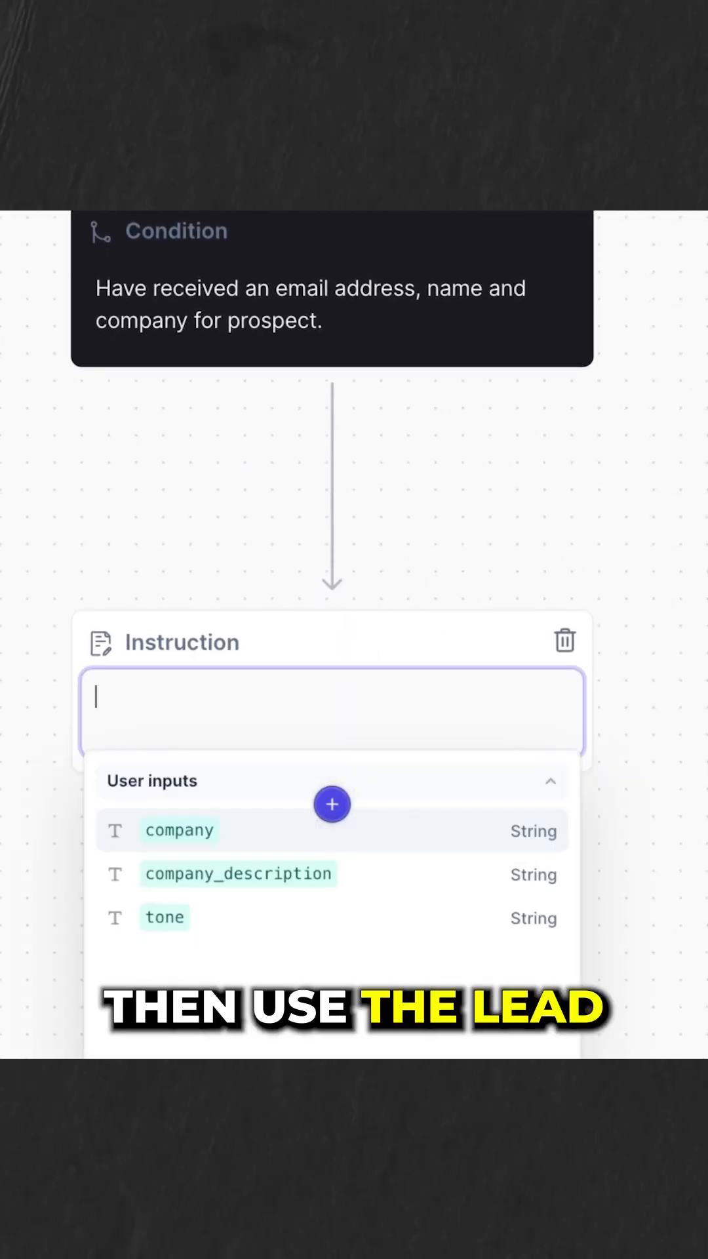
{"action": "type", "text": "Use /lead"}
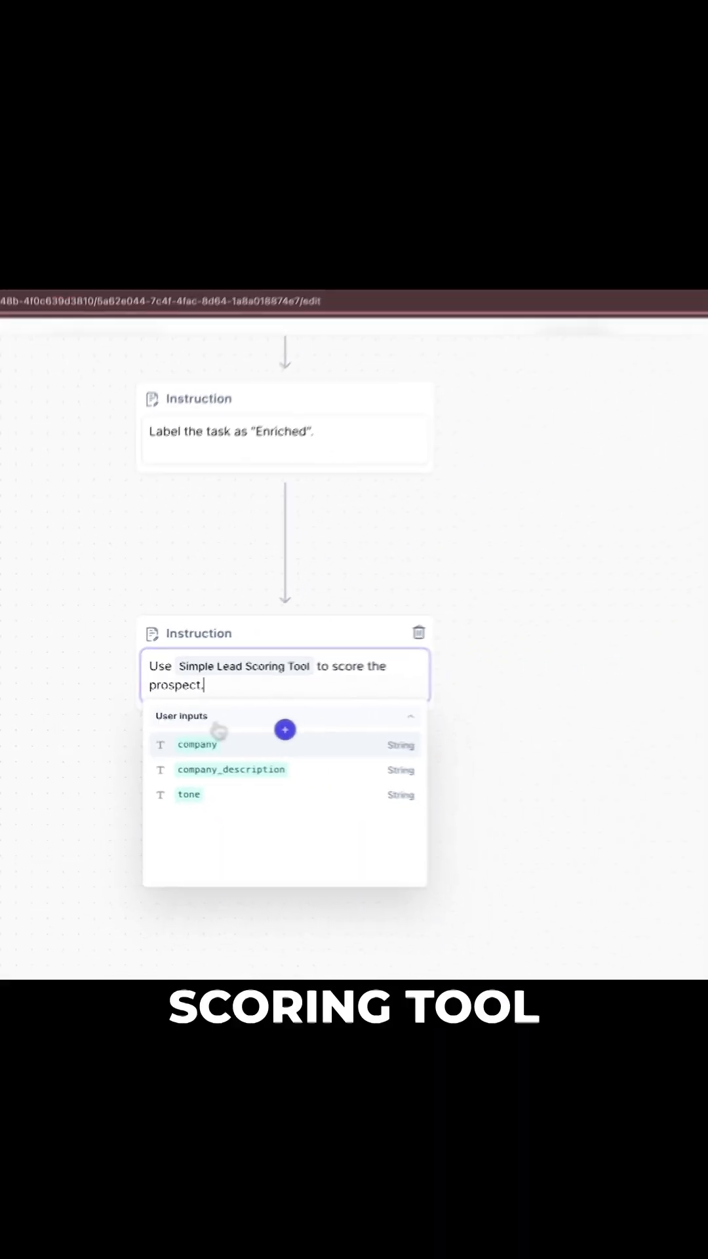
{"action": "left_click", "coordinate": [171, 649]}
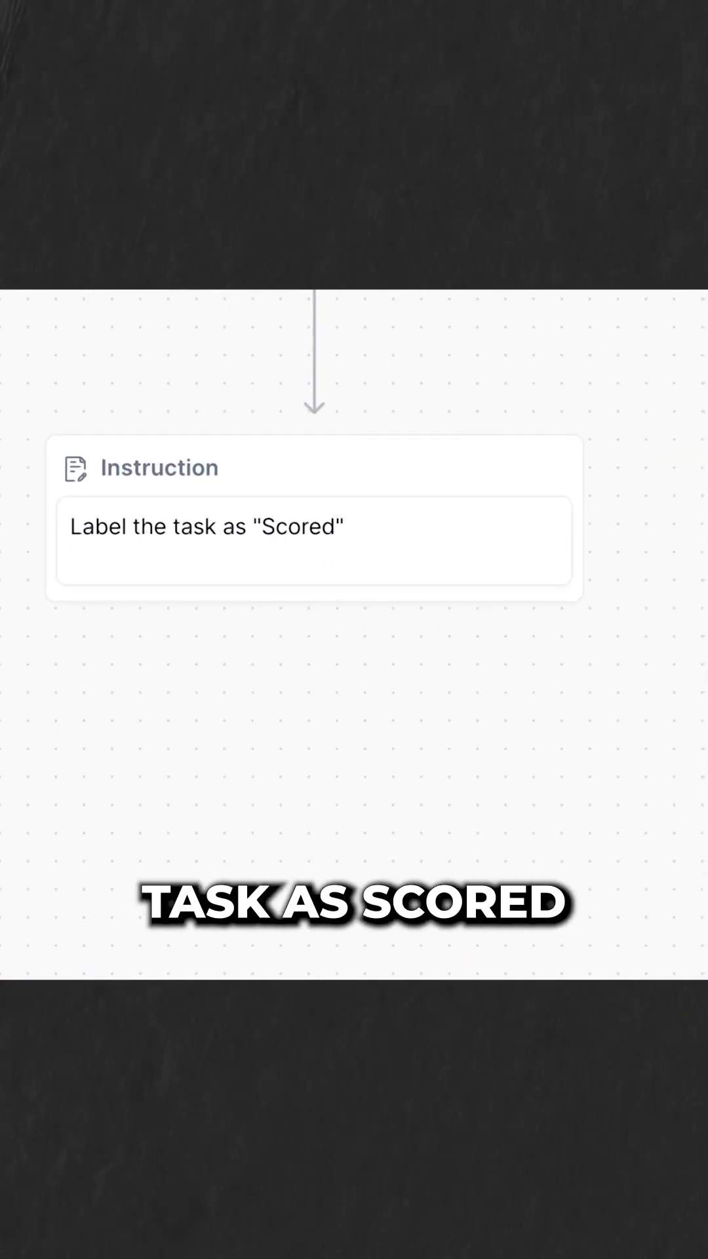
{"action": "left_click", "coordinate": [260, 675]}
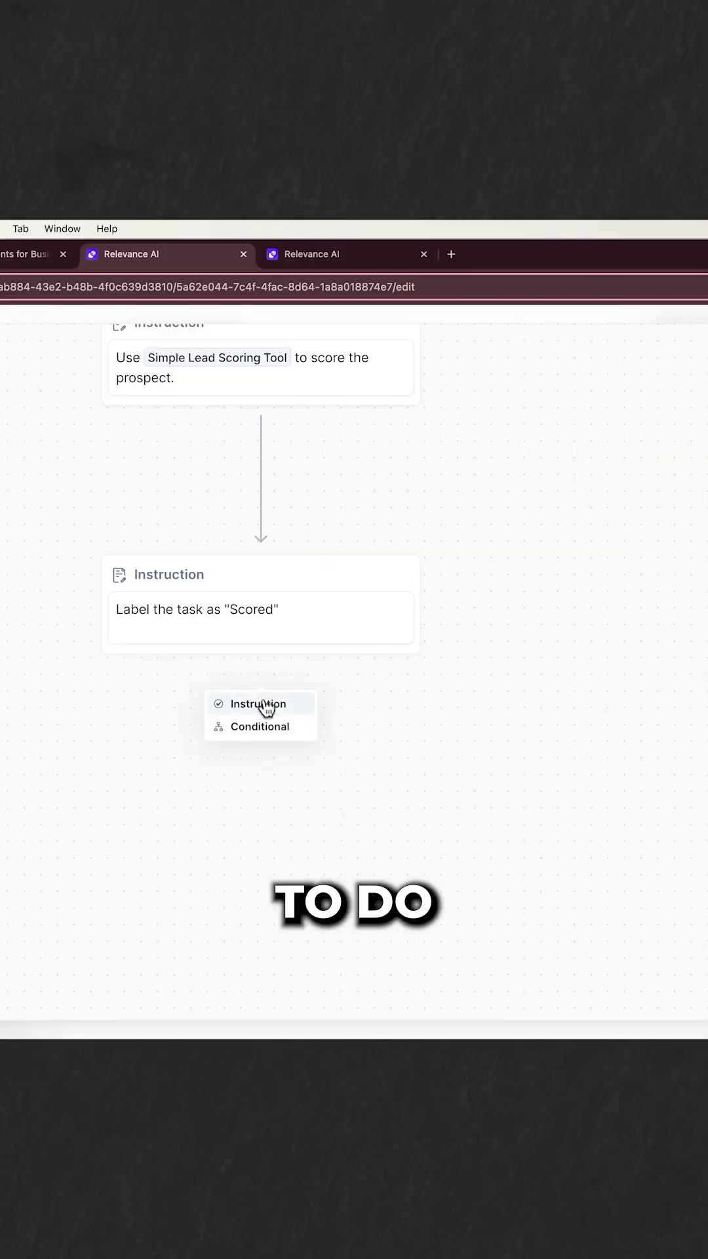
Add an Industry Research trends instruction and bring it into view for the Google Search step
{"action": "left_click", "coordinate": [265, 706]}
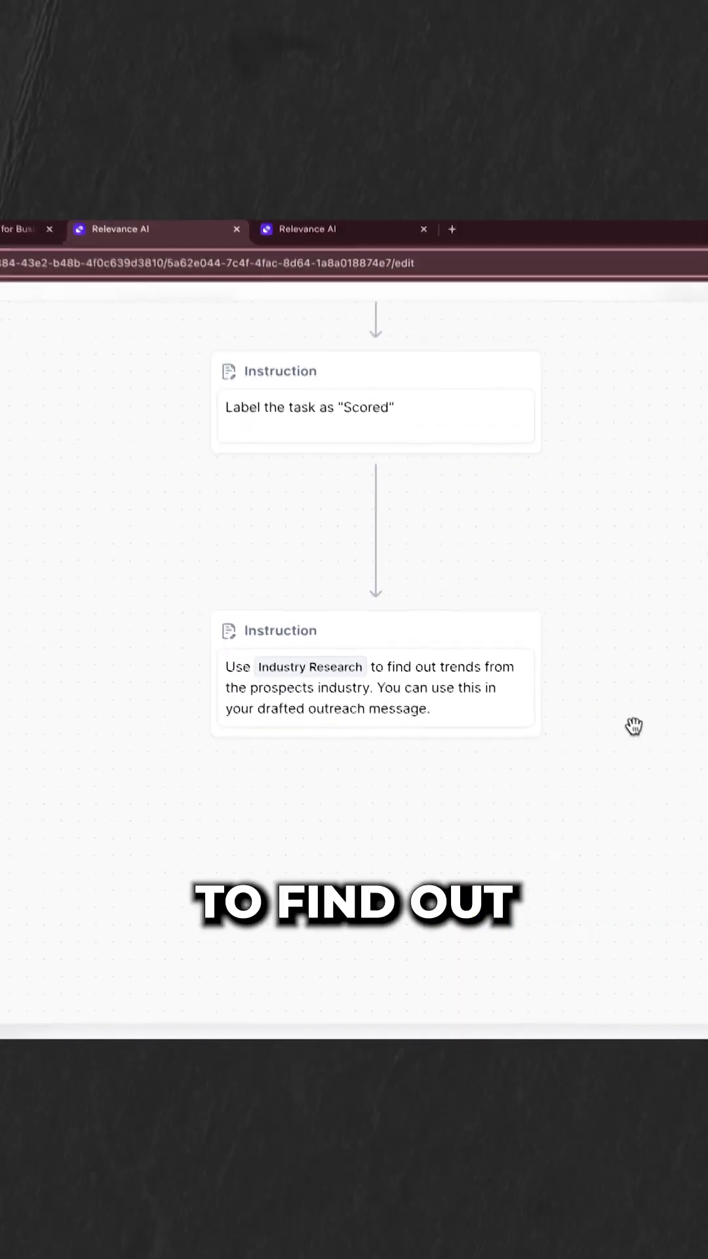
{"action": "left_click_drag", "start_coordinate": [635, 724], "coordinate": [518, 595]}
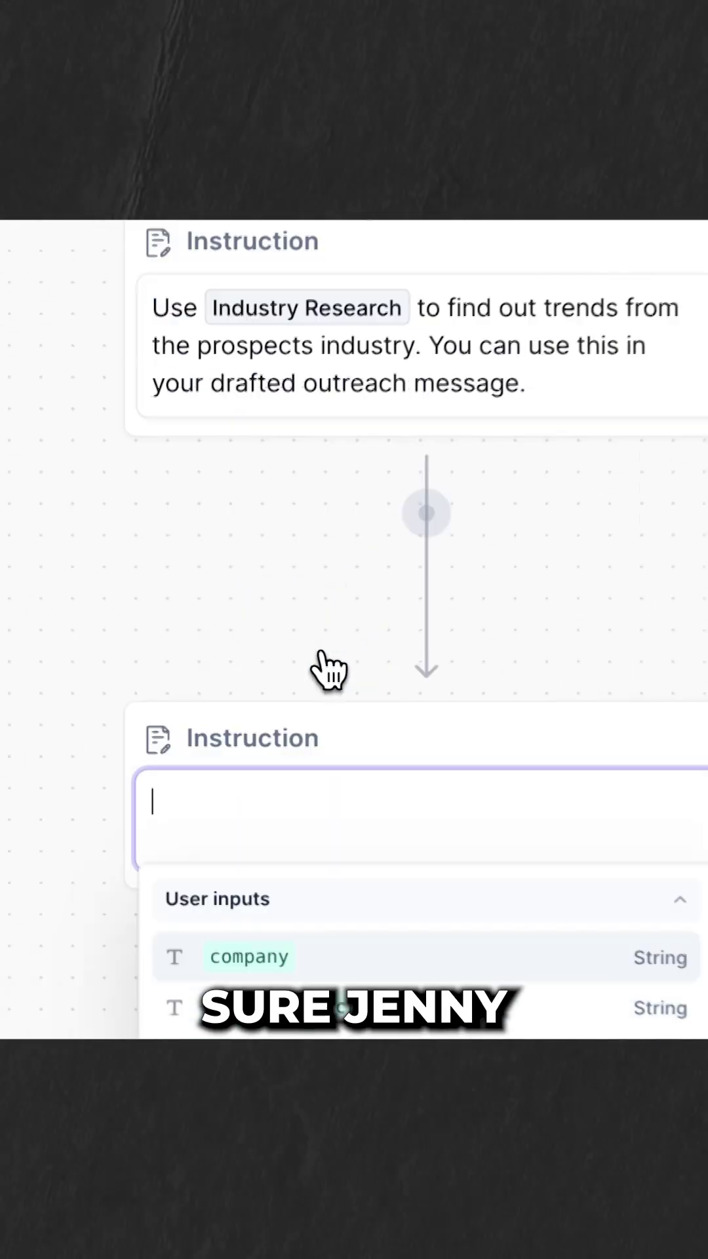
{"action": "type", "text": "Use"}
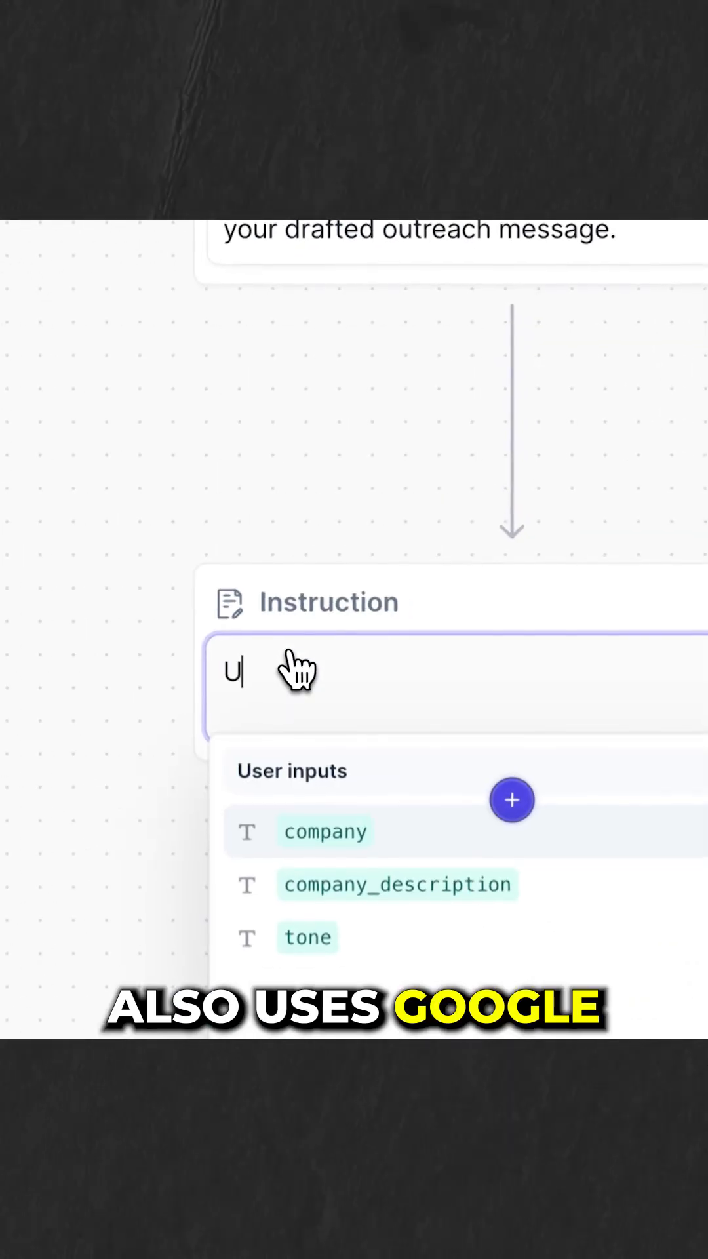
{"action": "type", "text": " Google Search to find out more about the prospects company."}
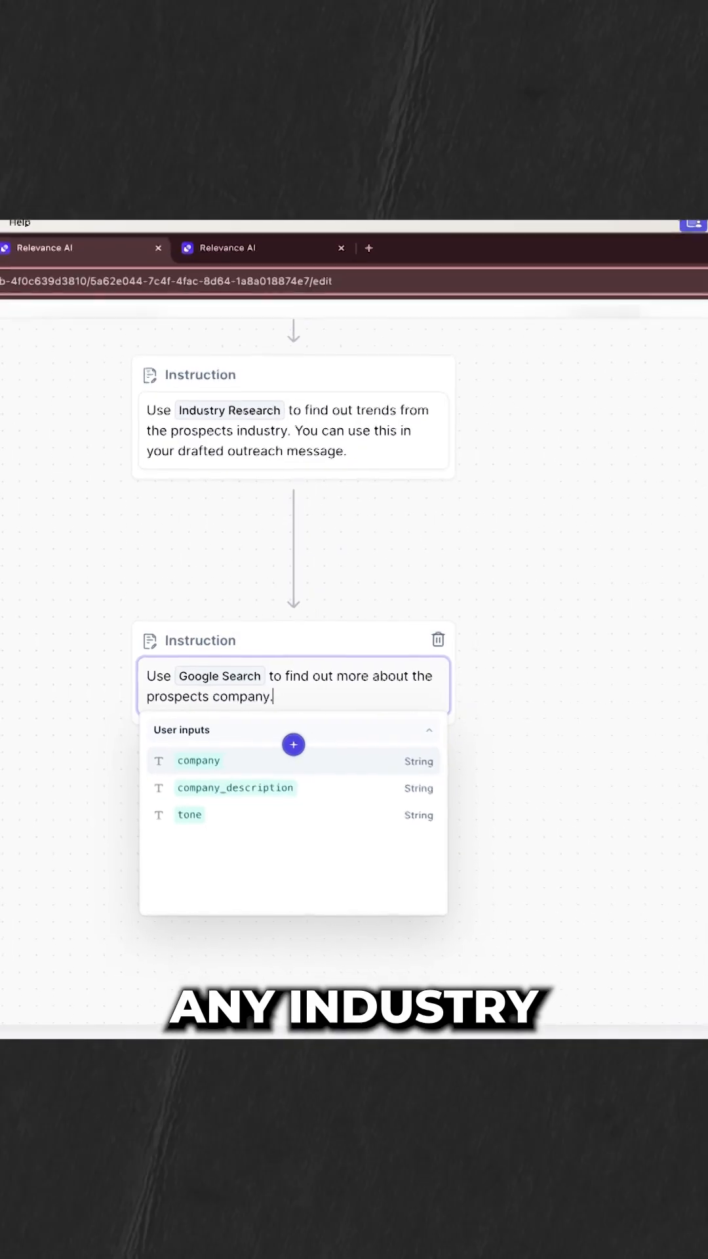